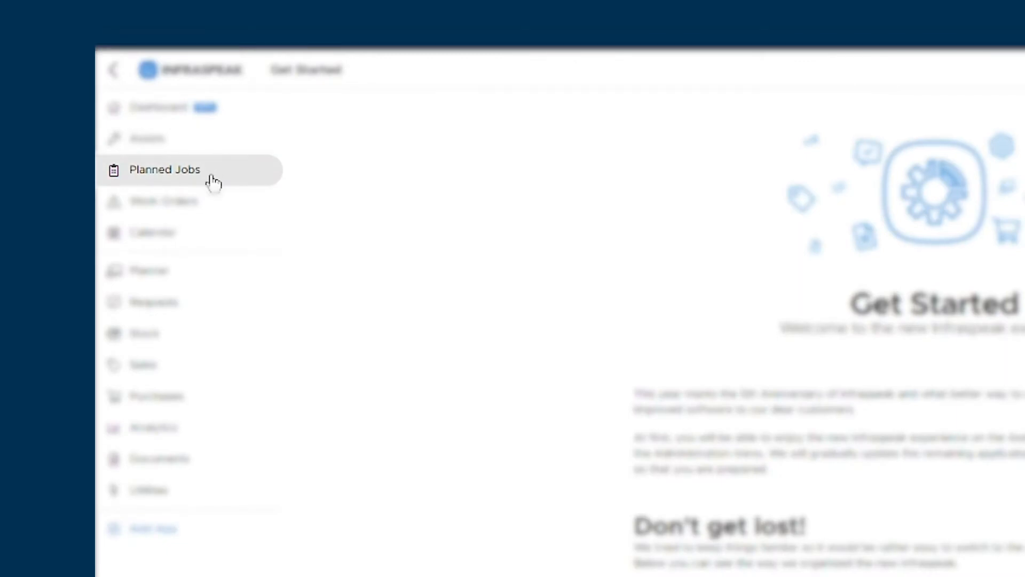
# Start creating a new yearly Planned Job from the Planned Jobs section.
pyautogui.click(212, 181)
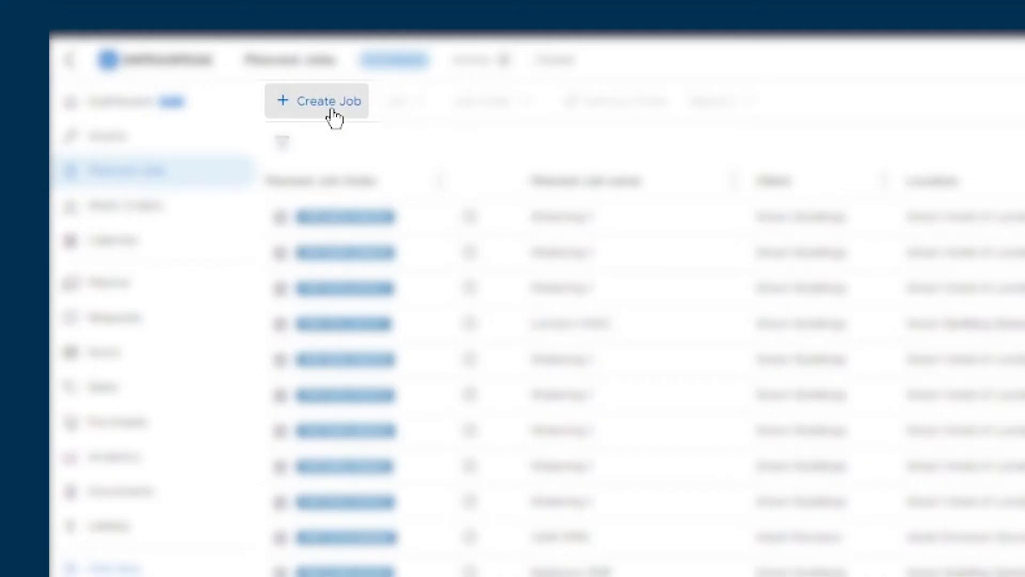
pyautogui.click(332, 111)
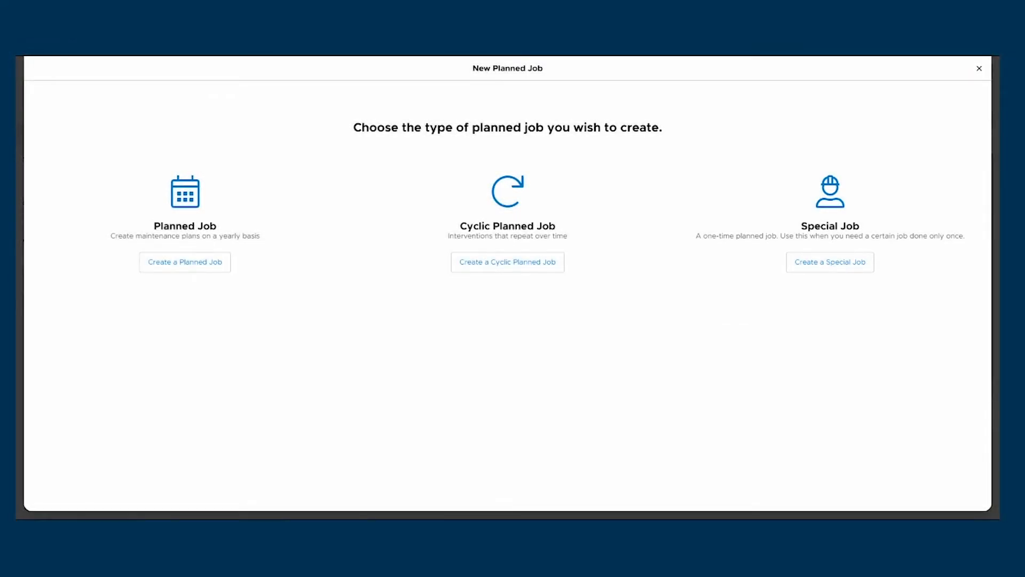
pyautogui.click(176, 262)
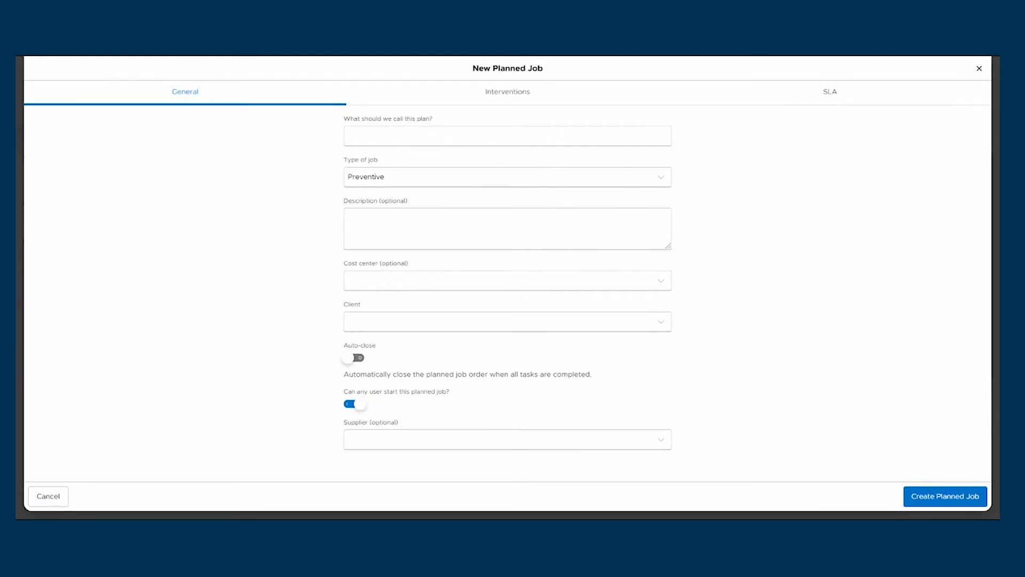
# Name the plan HVAC inspection.
pyautogui.click(507, 136)
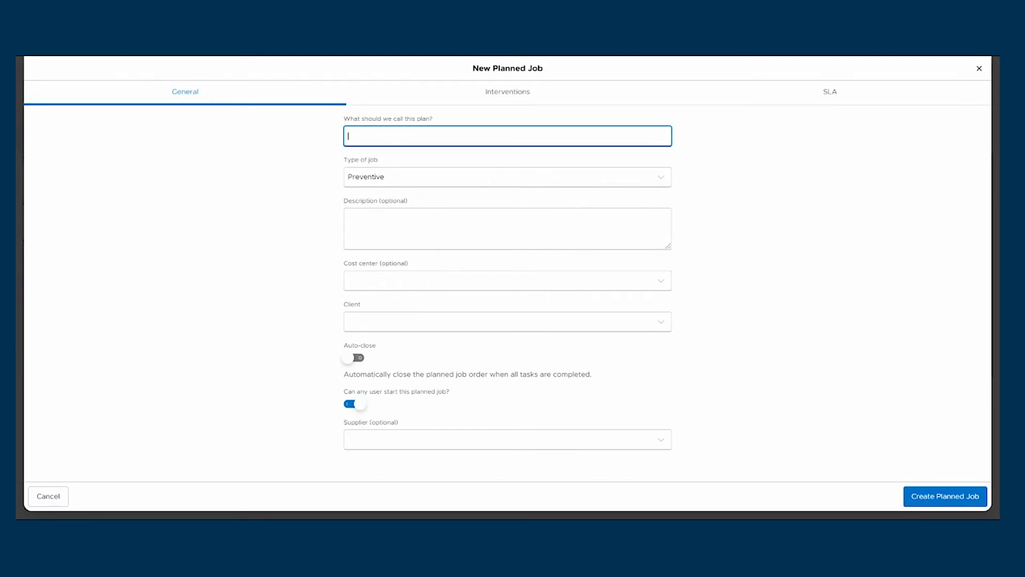
pyautogui.write('Hvd')
pyautogui.press('BackSpace')
pyautogui.write('VAC inspection')
# Set the client to Hotel Premium.
pyautogui.click(480, 322)
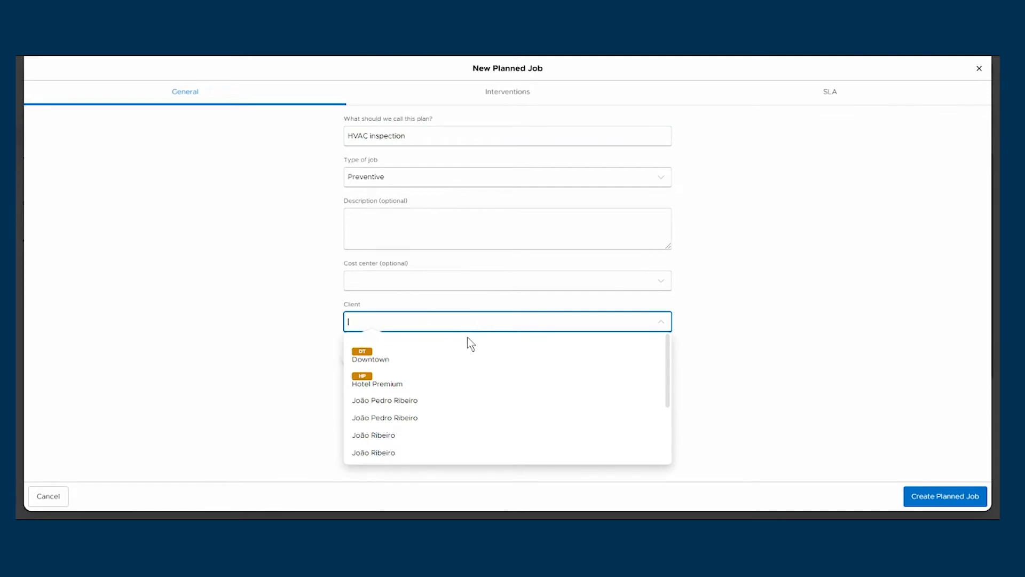
pyautogui.scroll(-3, 492, 357)
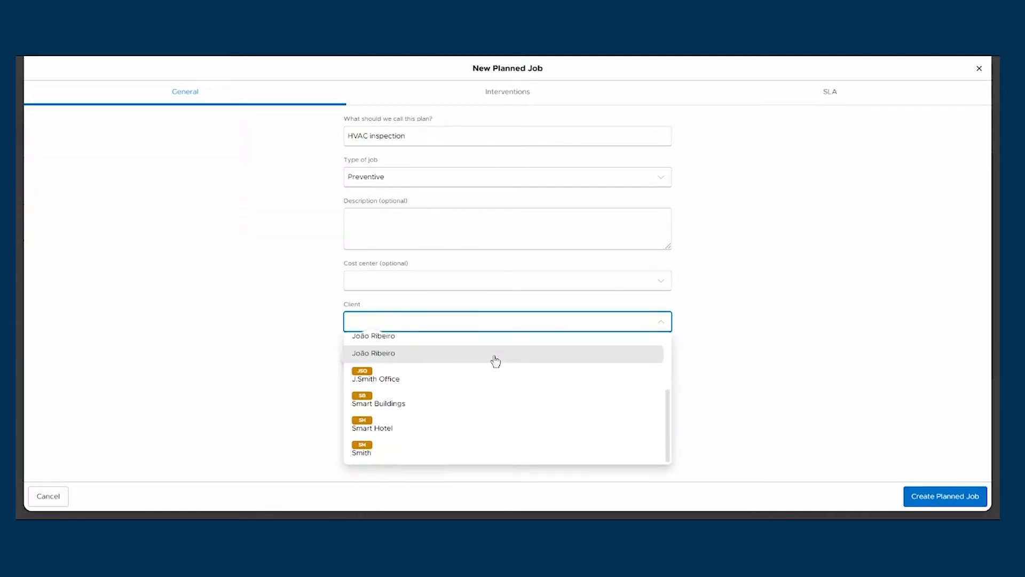
pyautogui.scroll(5, 492, 359)
pyautogui.click(411, 380)
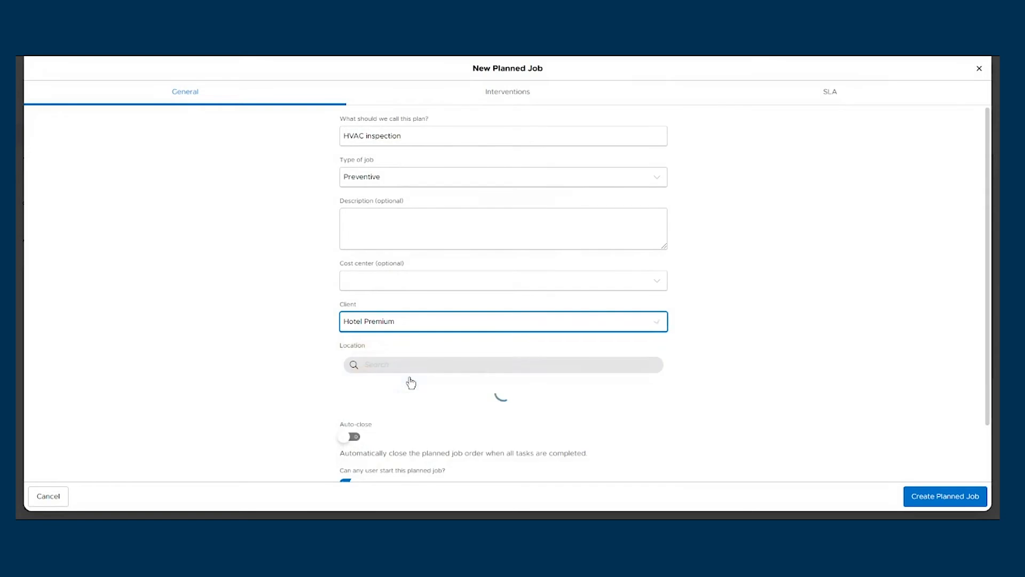
# Select the Technical Area on the ground floor of Hotel Premium Cambridge as the location.
pyautogui.scroll(-1, 407, 378)
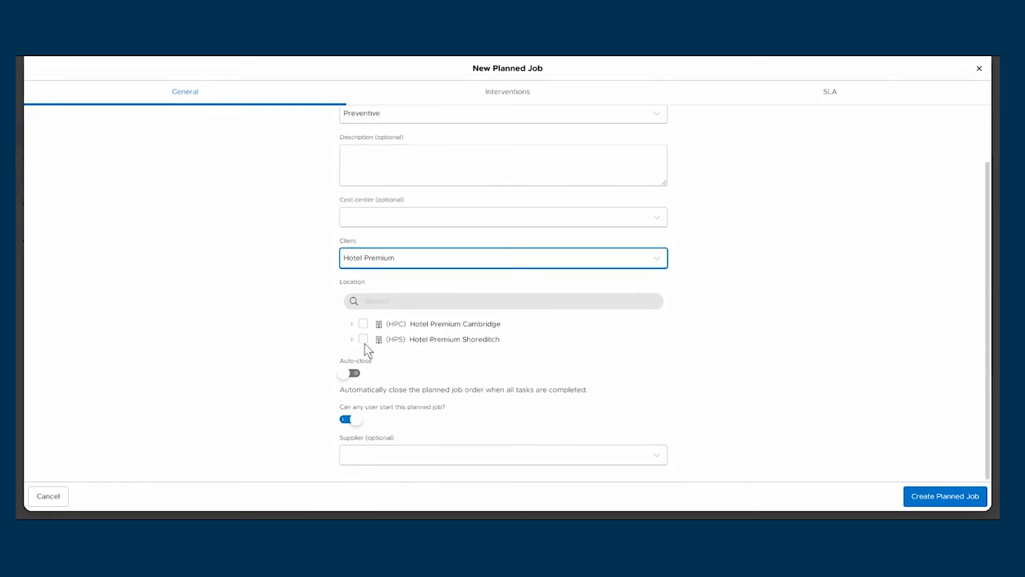
pyautogui.click(351, 325)
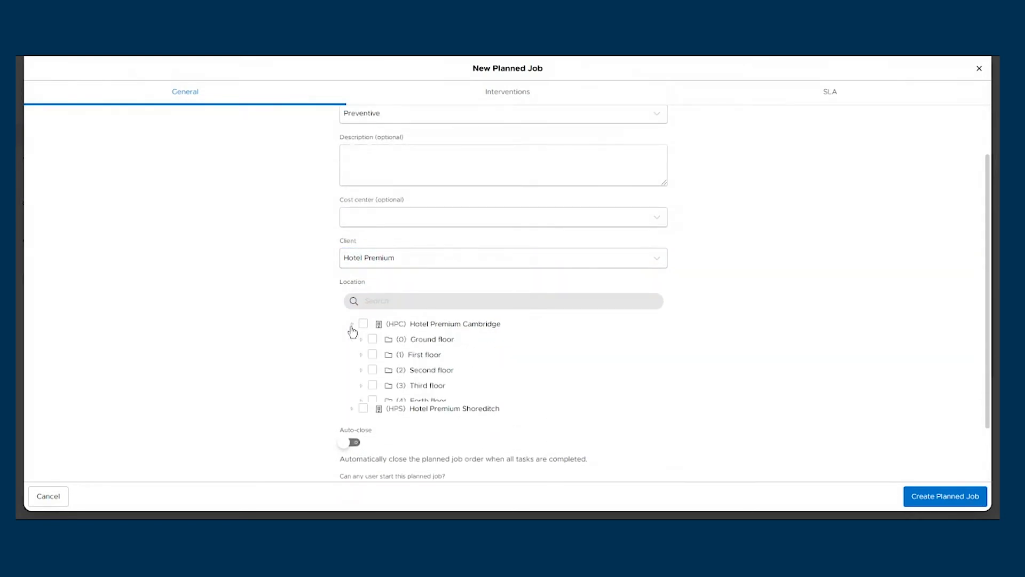
pyautogui.click(361, 342)
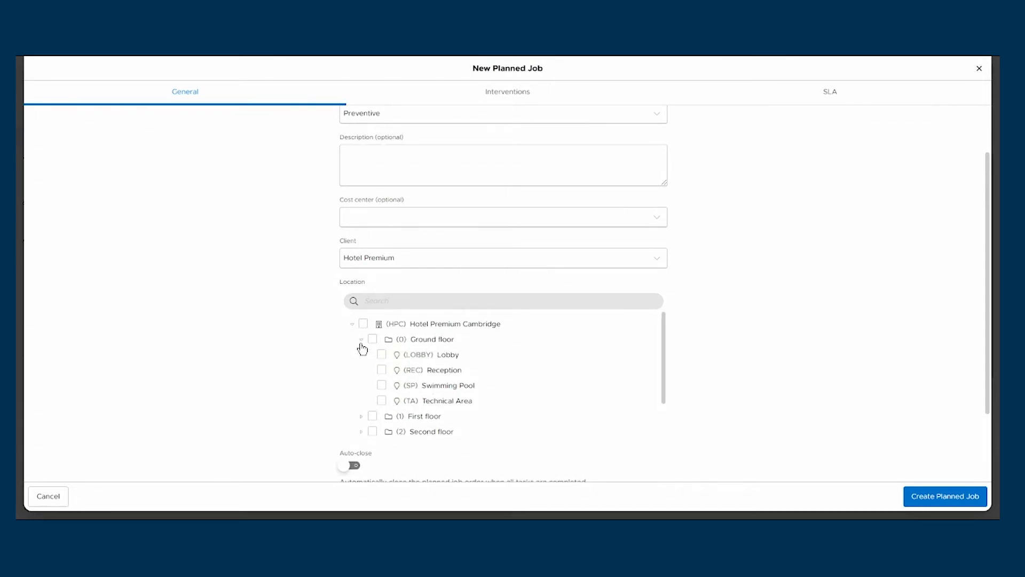
pyautogui.click(381, 401)
pyautogui.scroll(-2, 313, 367)
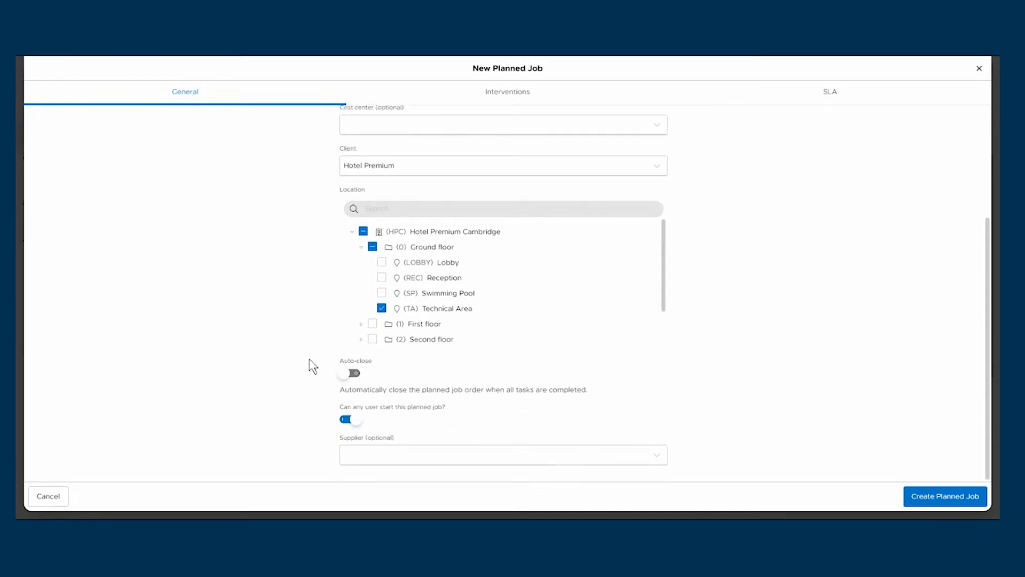
# Turn off letting any user start this planned job and add HVAC as the technical specialty.
pyautogui.click(348, 421)
pyautogui.scroll(-3, 353, 424)
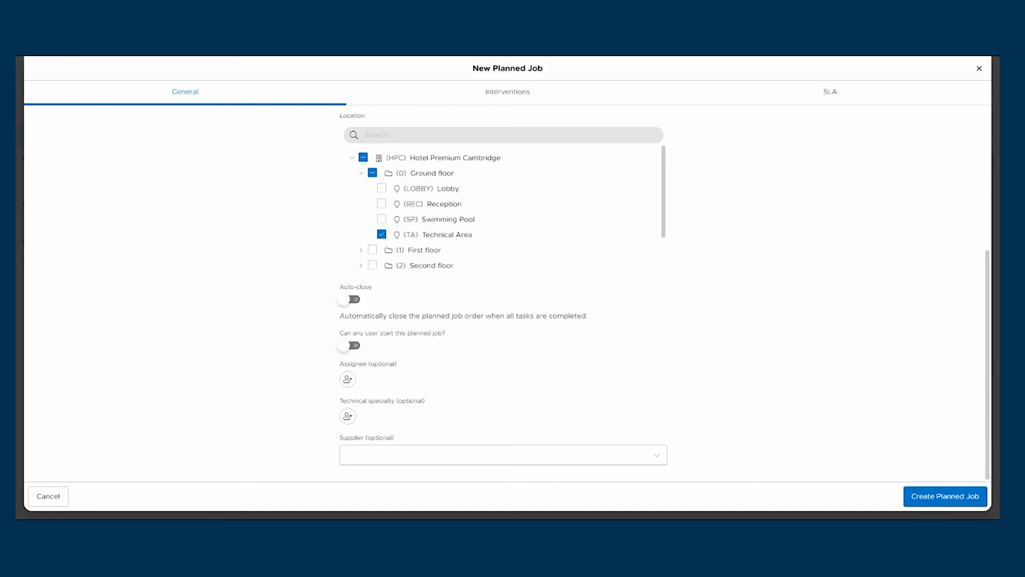
pyautogui.click(348, 416)
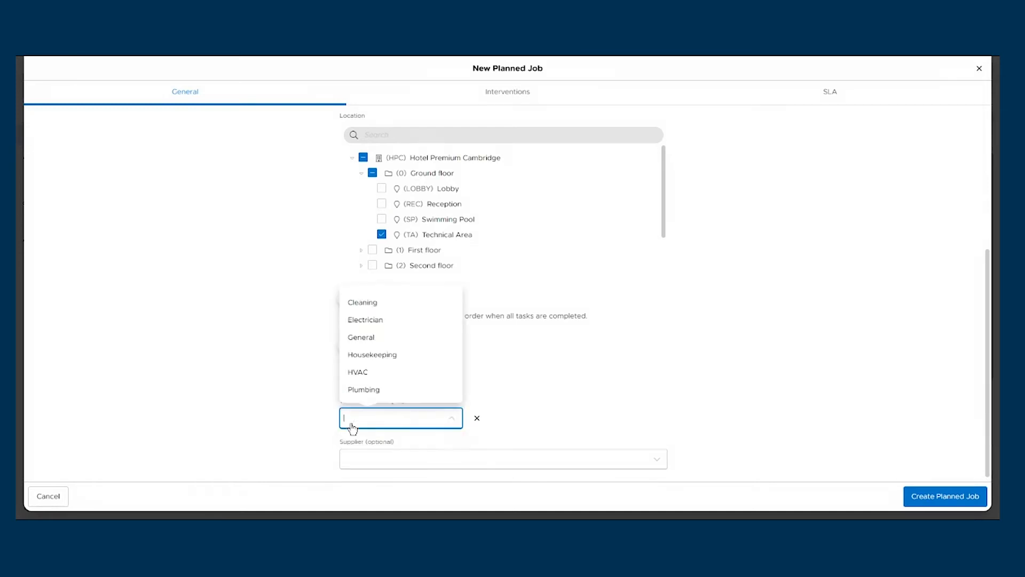
pyautogui.click(356, 372)
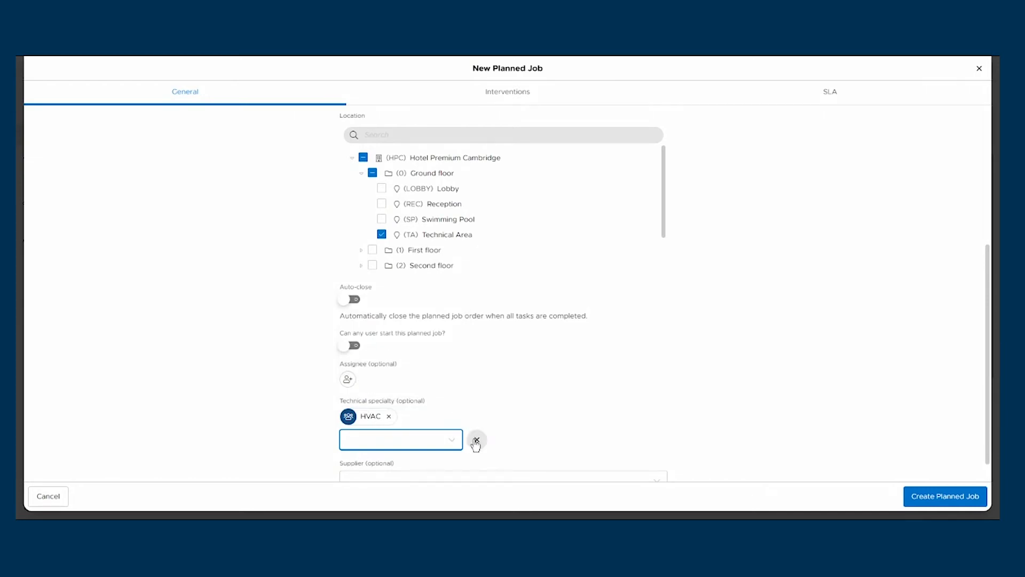
pyautogui.click(476, 439)
# Add a technician from the user list as the job's assignee.
pyautogui.click(348, 379)
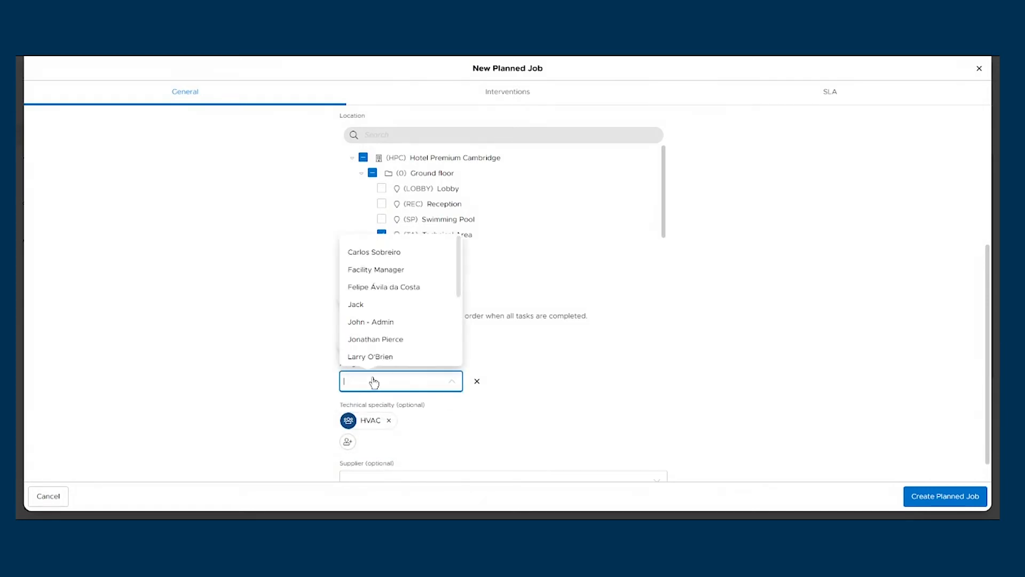
pyautogui.click(424, 340)
pyautogui.click(474, 403)
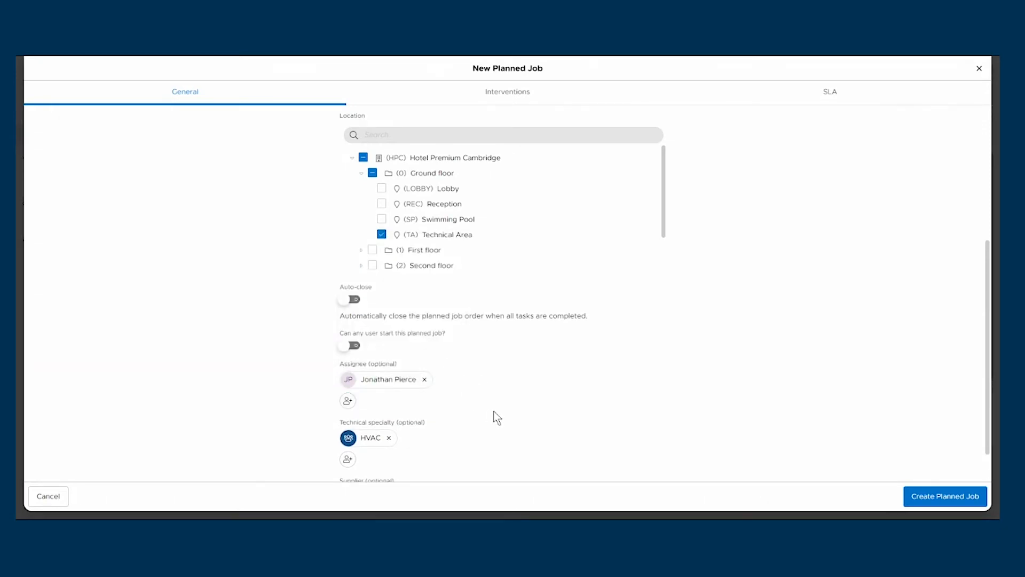
# Add the Semestral Chiller intervention from the HVAC category to the job's interventions.
pyautogui.scroll(5, 702, 422)
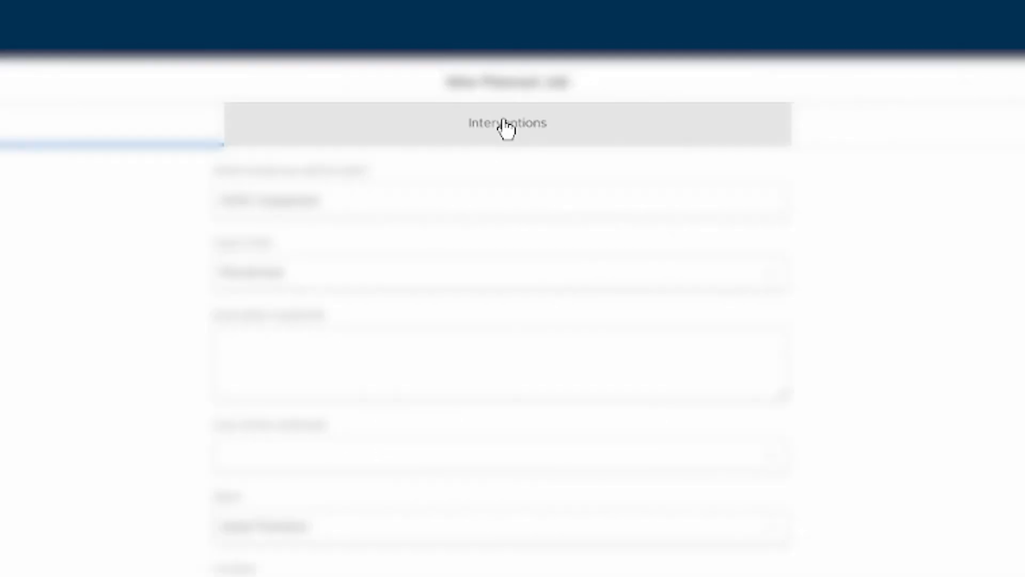
pyautogui.click(507, 93)
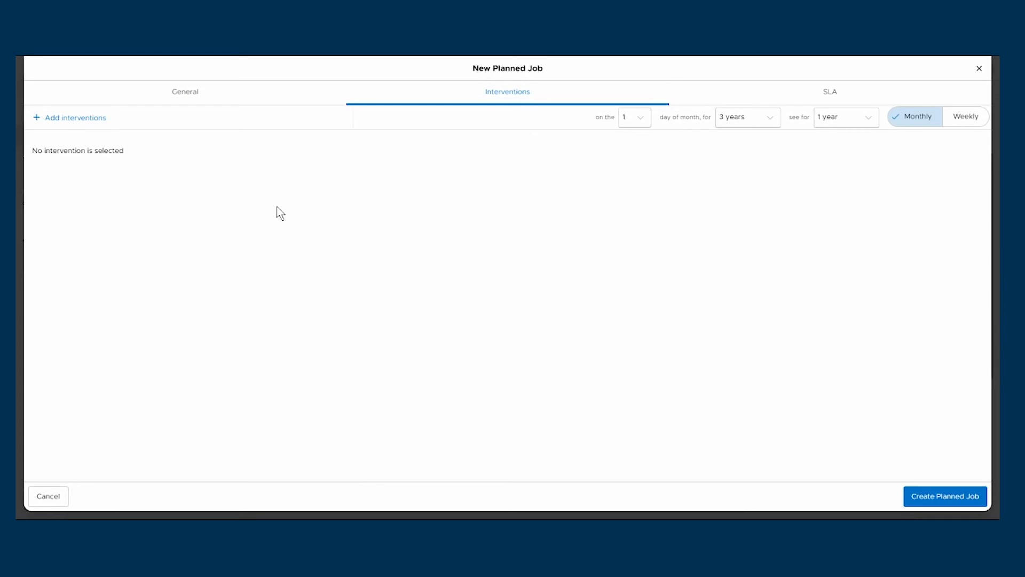
pyautogui.click(68, 122)
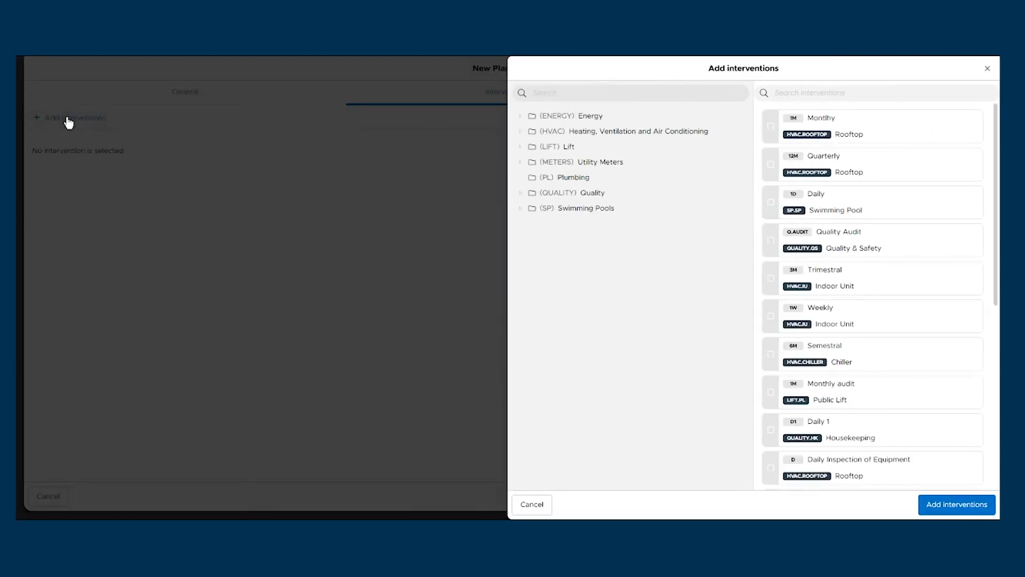
pyautogui.click(520, 134)
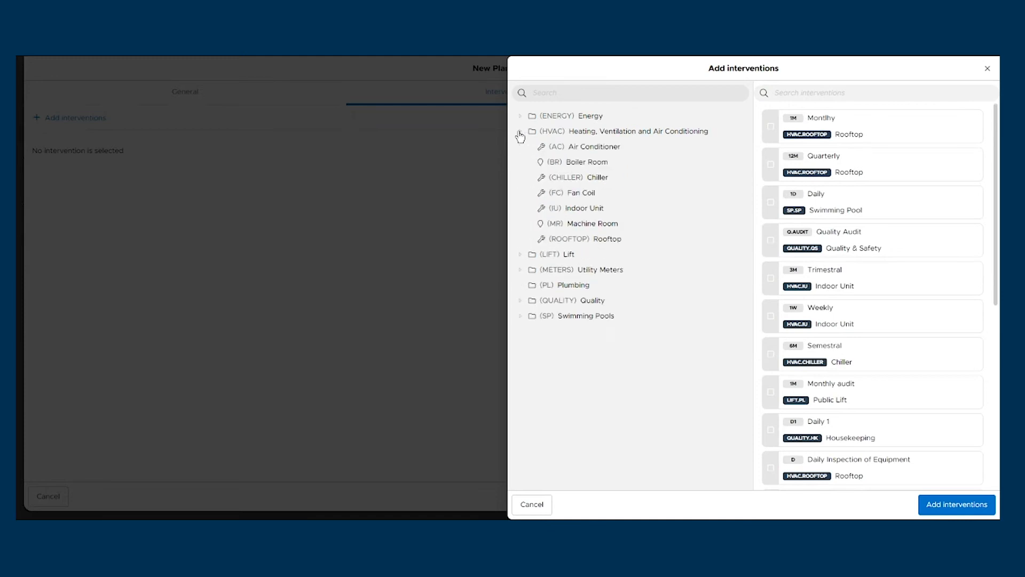
pyautogui.click(587, 183)
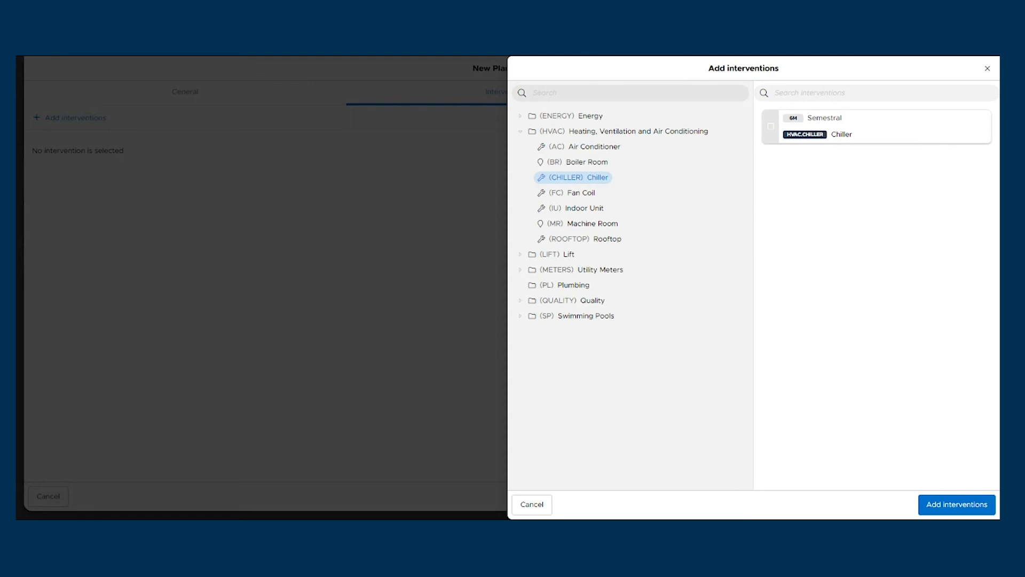
pyautogui.click(940, 134)
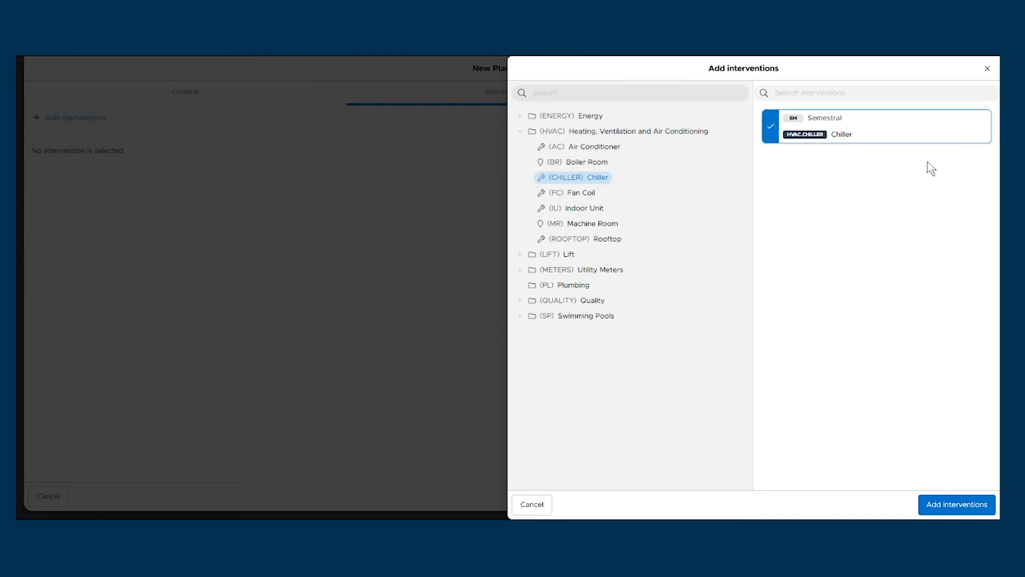
pyautogui.click(967, 509)
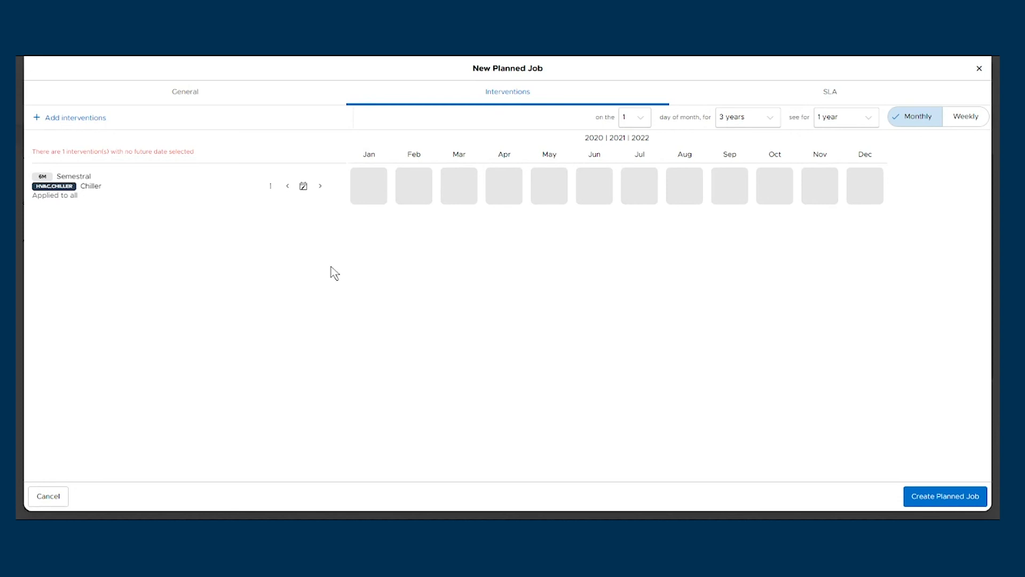
pyautogui.click(376, 193)
pyautogui.click(408, 190)
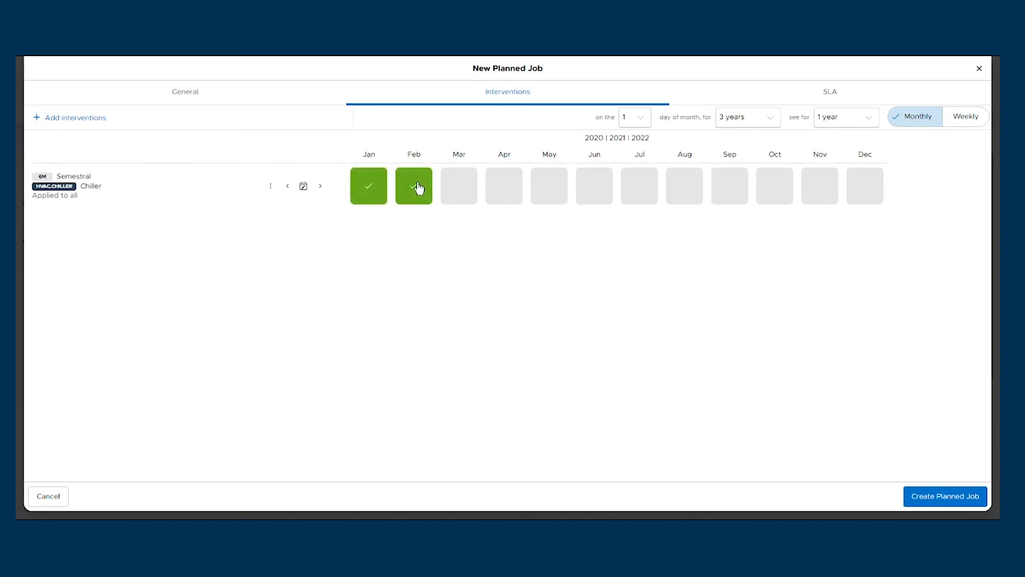
pyautogui.click(450, 189)
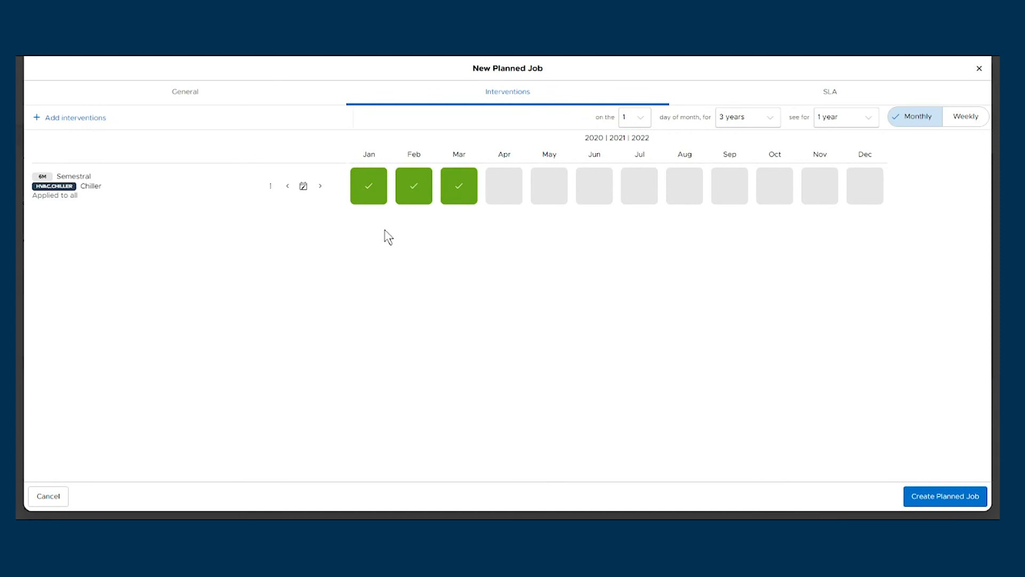
pyautogui.click(447, 181)
pyautogui.click(414, 187)
pyautogui.click(379, 191)
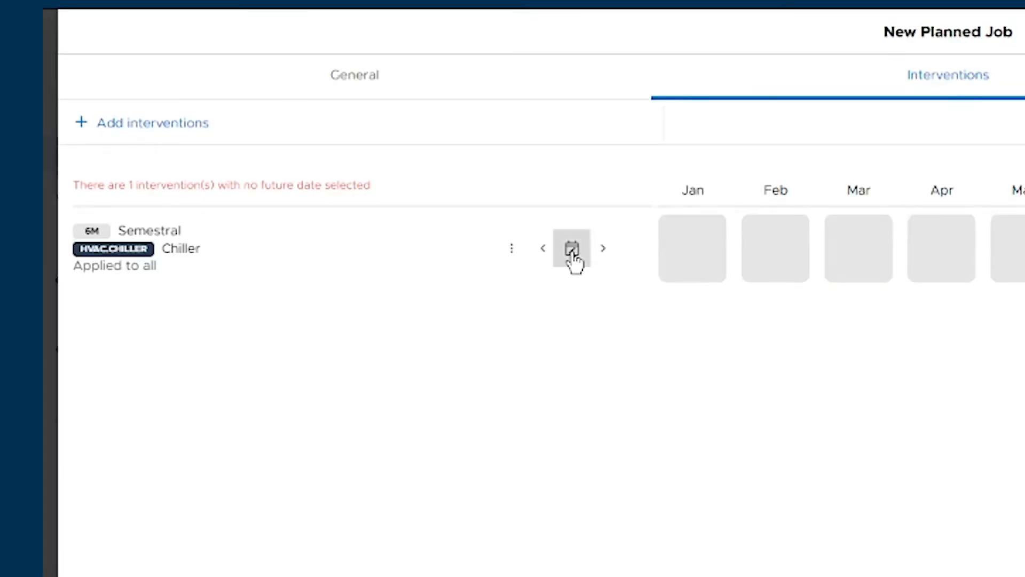
# Try a monthly schedule for the Chiller intervention, then clear it.
pyautogui.click(572, 250)
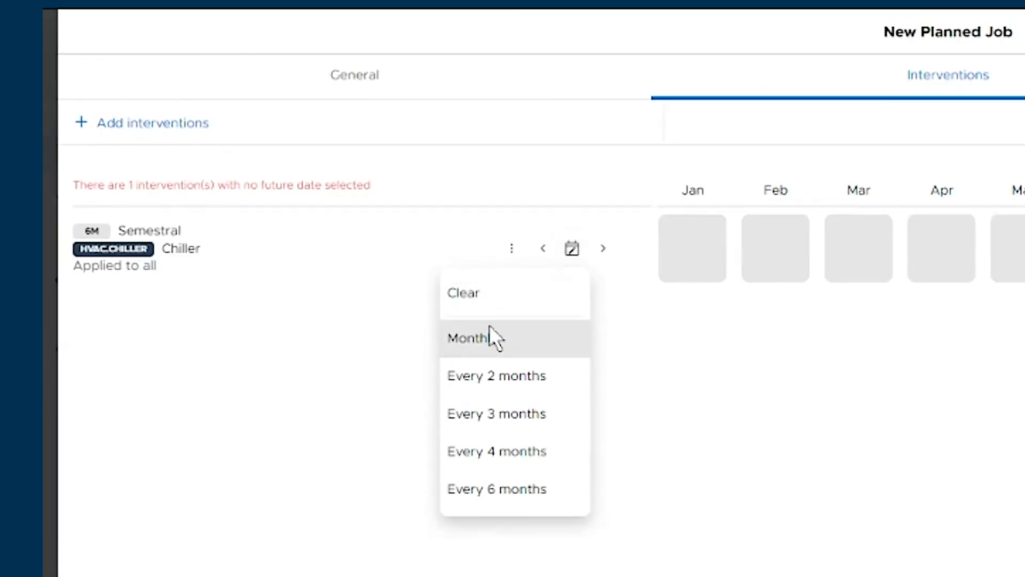
pyautogui.click(481, 345)
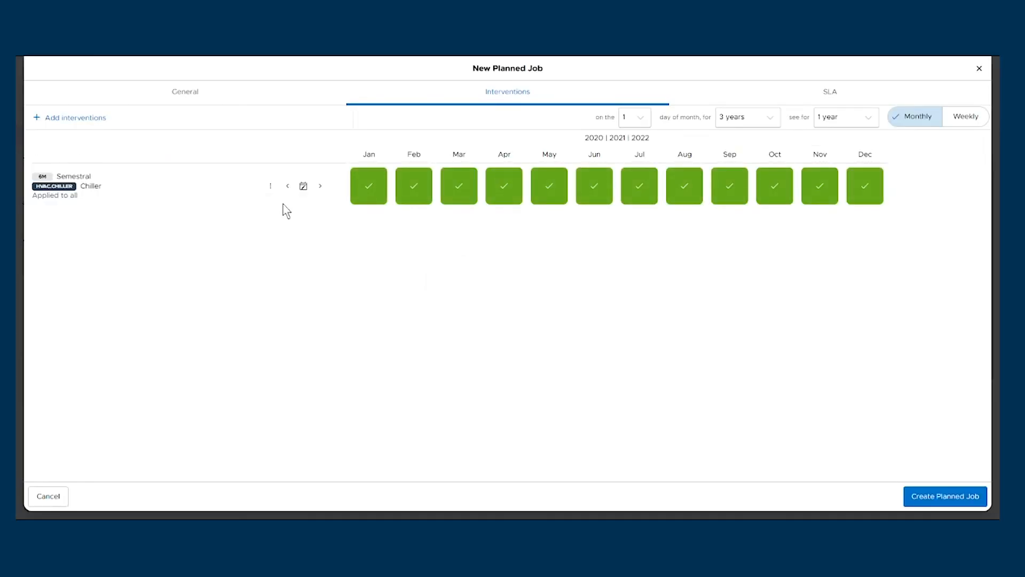
pyautogui.click(305, 187)
pyautogui.click(293, 211)
# Try the every 2 months, every 3 months and every 4 months schedules for the Chiller intervention.
pyautogui.click(303, 187)
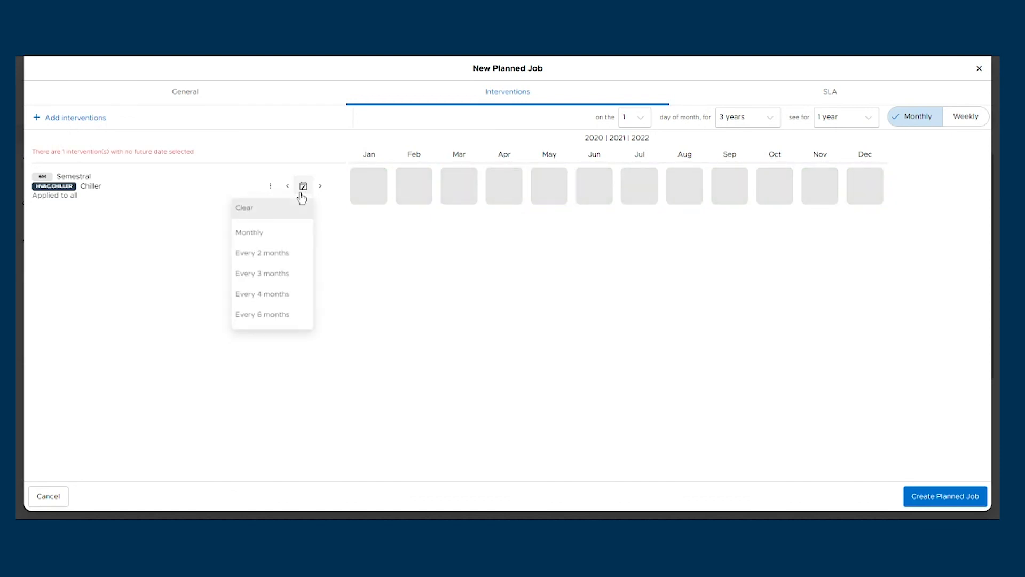
pyautogui.click(291, 258)
pyautogui.click(302, 186)
pyautogui.click(278, 276)
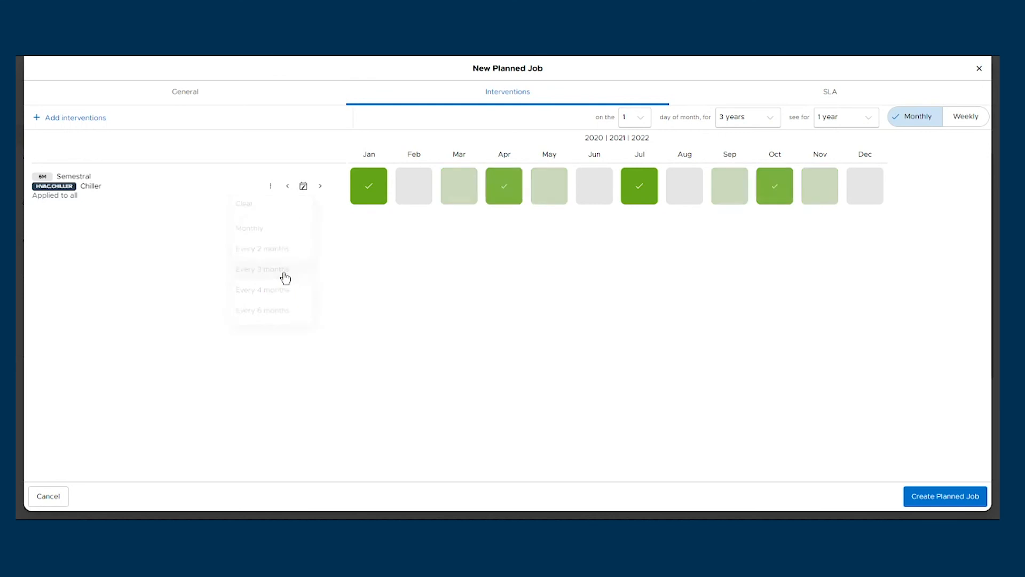
pyautogui.click(303, 187)
pyautogui.click(286, 295)
# Schedule the Chiller intervention every 6 months and create the planned job.
pyautogui.click(303, 186)
pyautogui.click(287, 318)
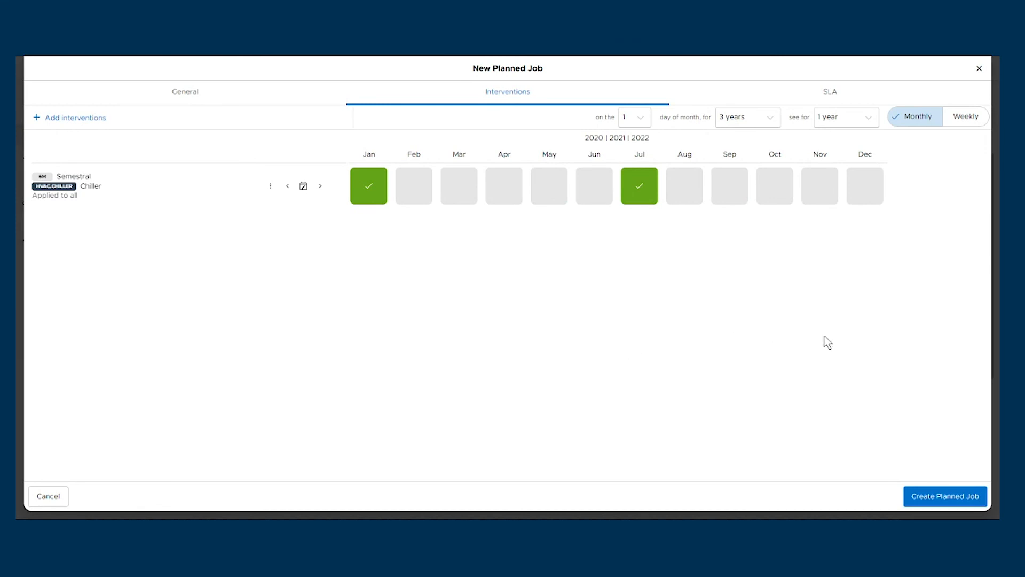
pyautogui.click(948, 502)
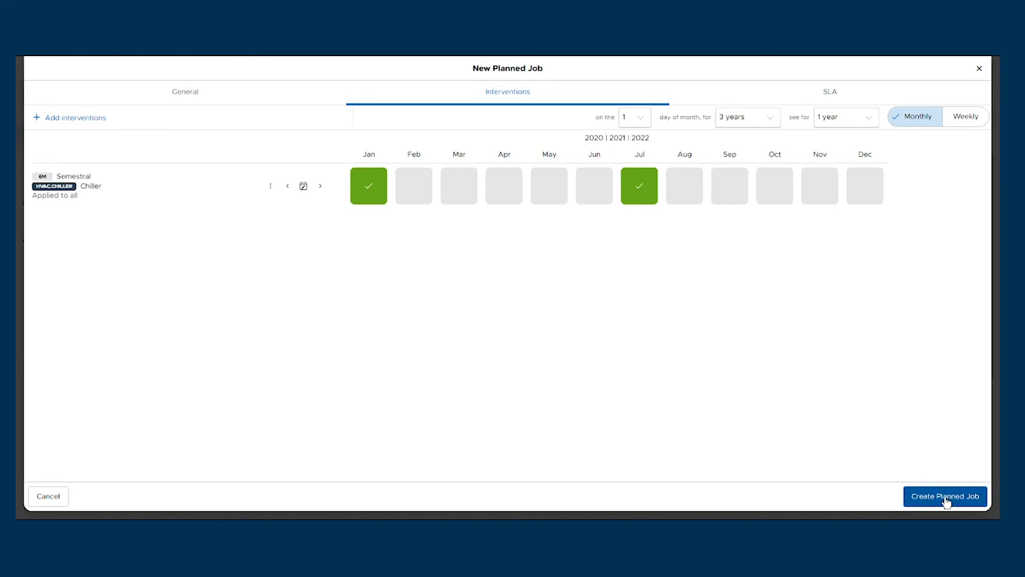